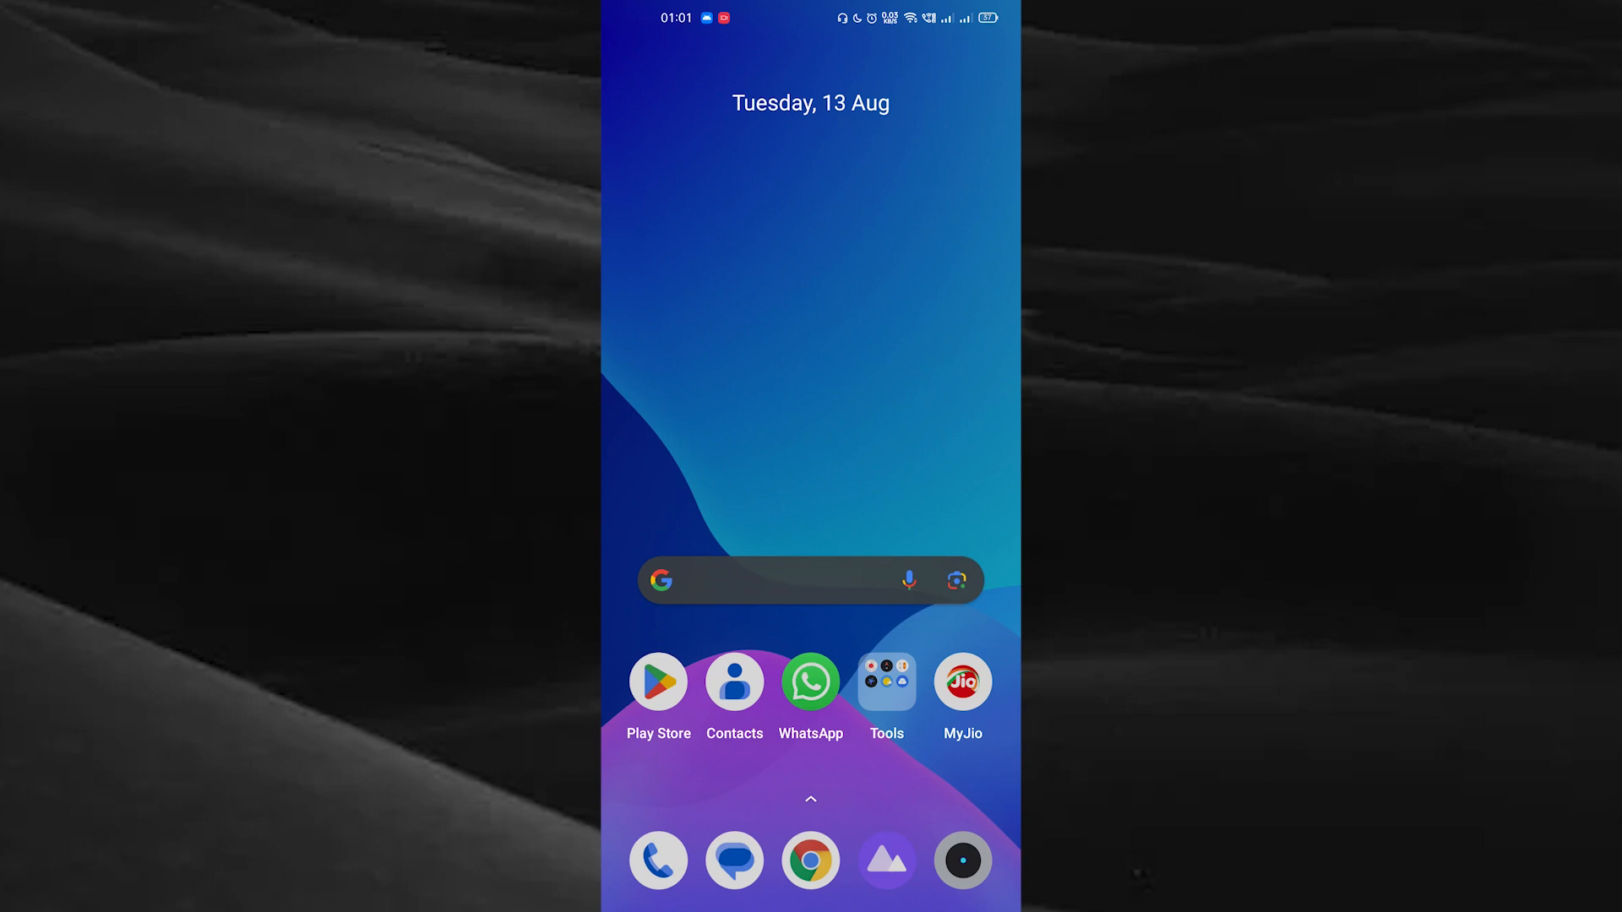
Step: Launch MyJio from the home screen to reach its dashboard
{"action": "left_click", "coordinate": [963, 682]}
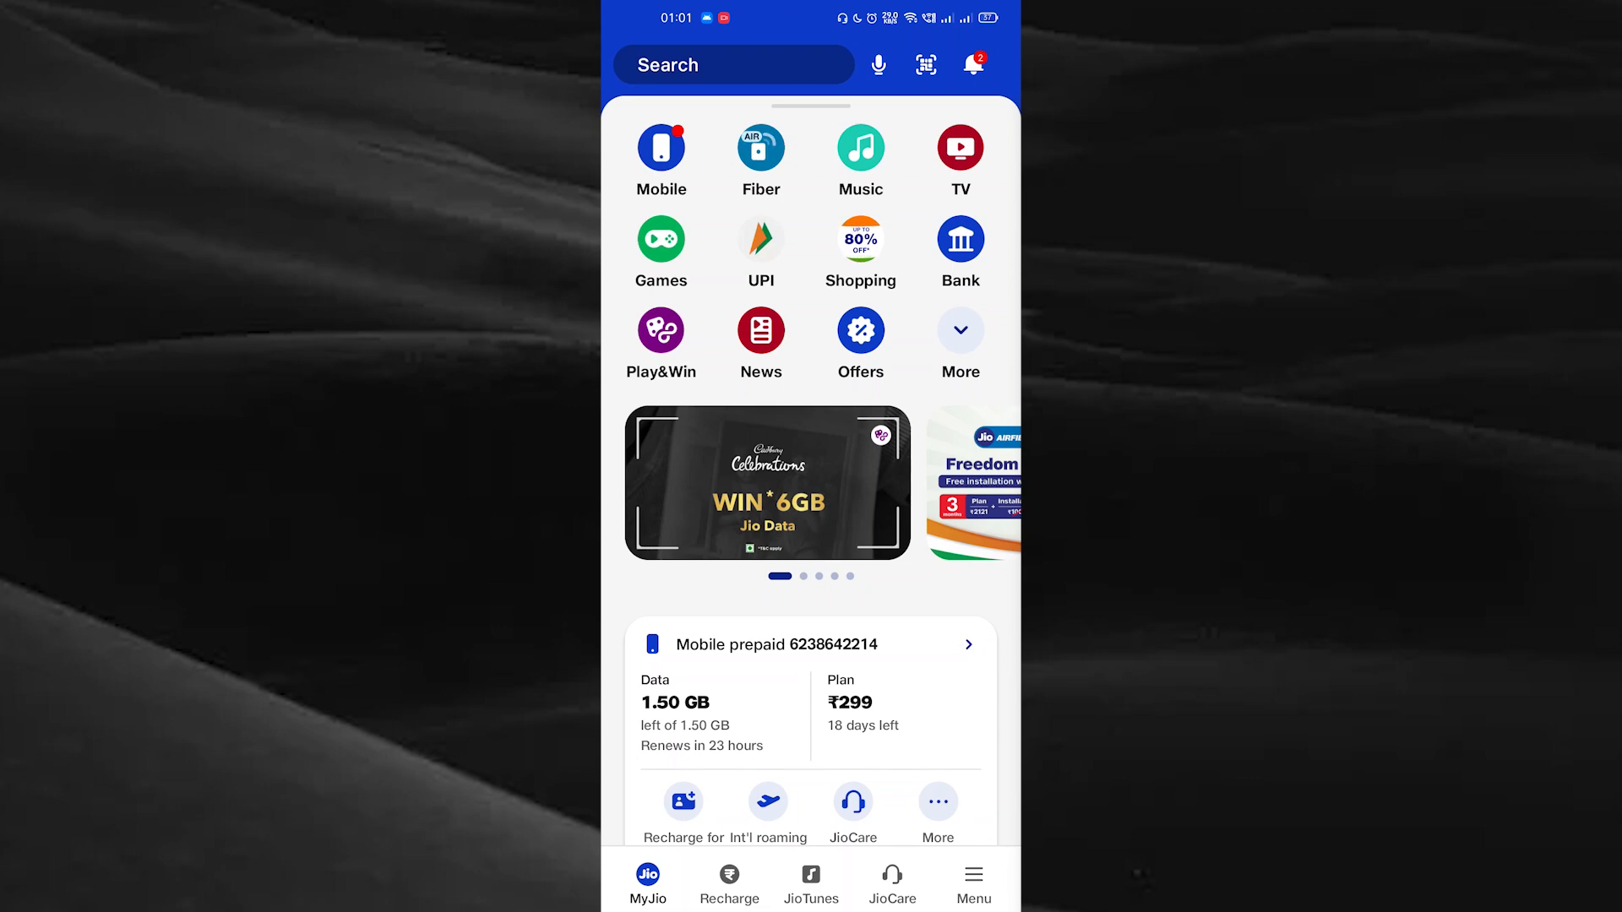
Step: Go to the Menu tab and enter the account's Profile page
{"action": "left_click", "coordinate": [974, 884]}
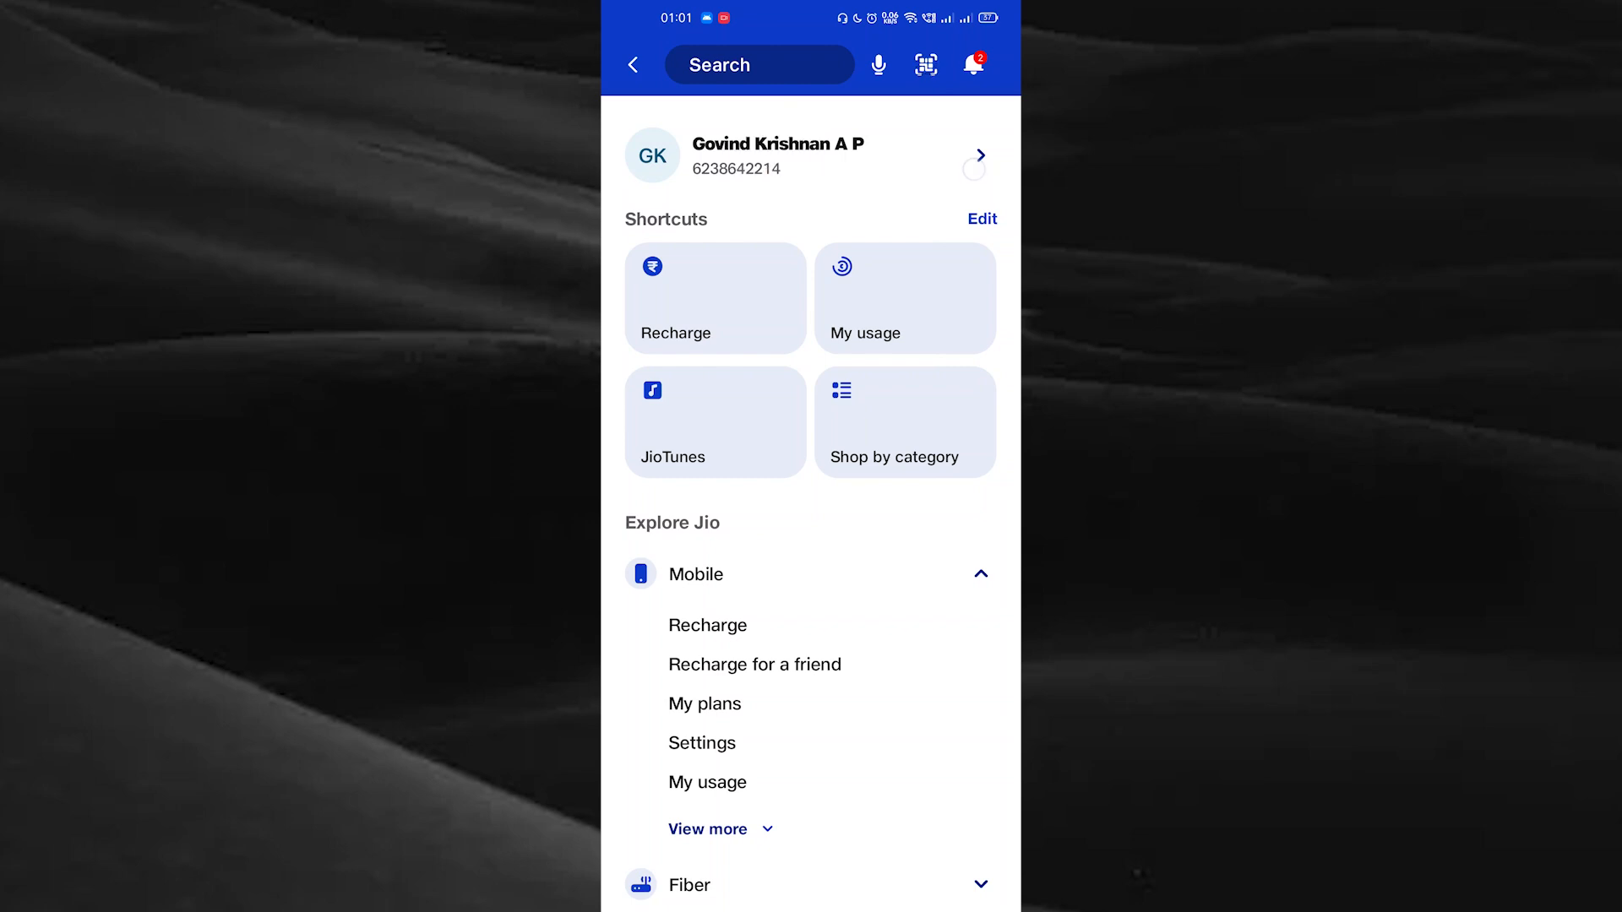
{"action": "left_click", "coordinate": [811, 155]}
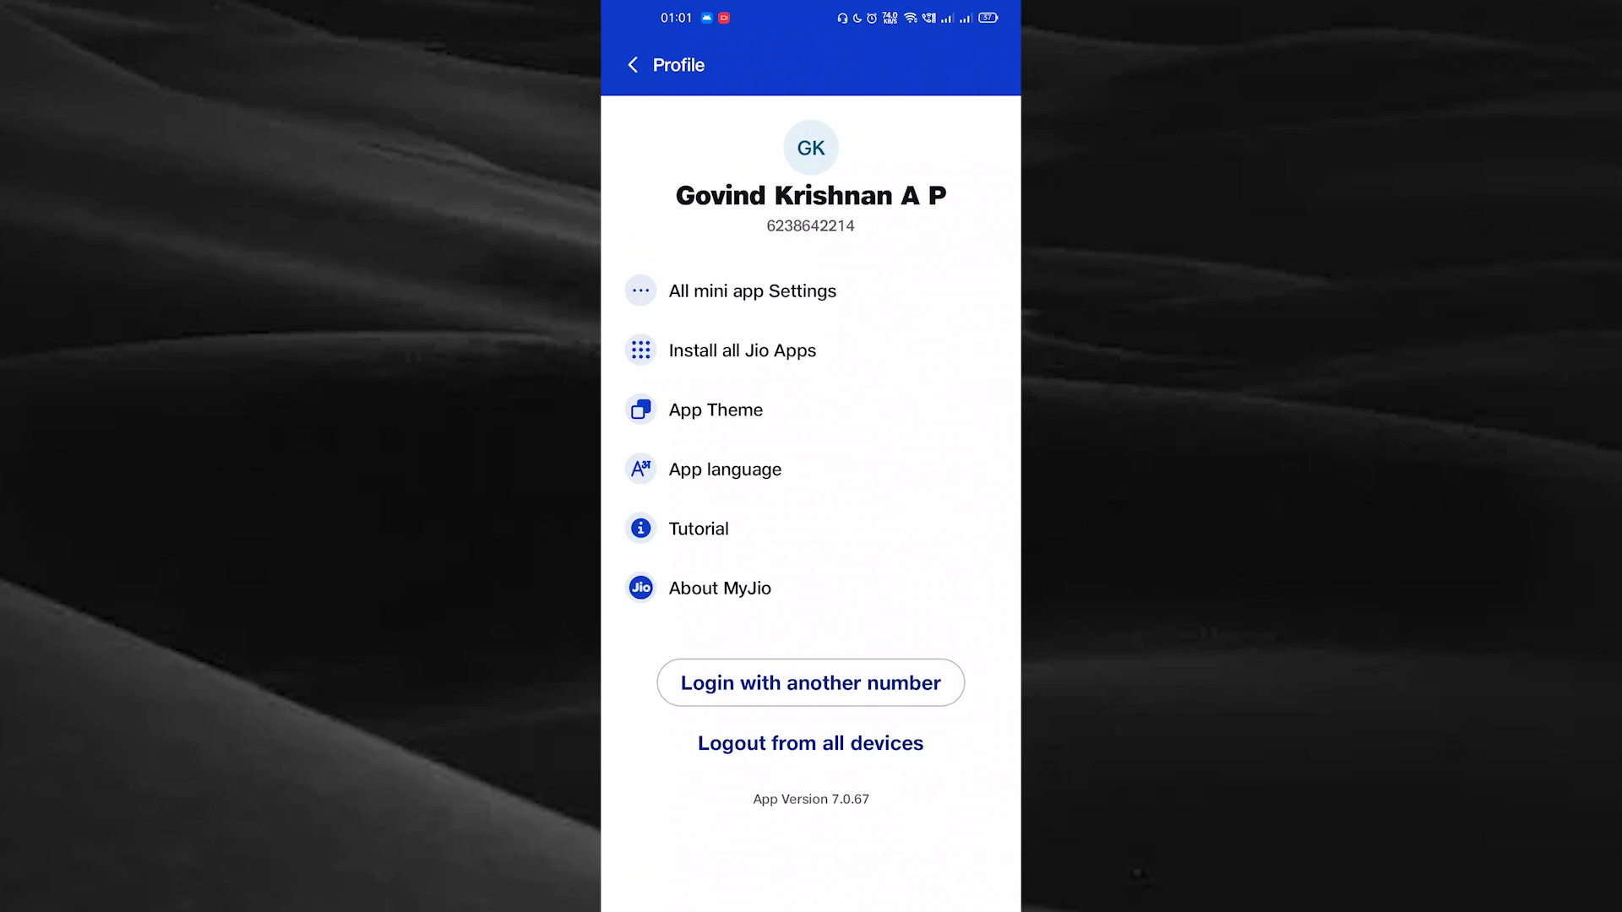
Step: Choose 'Logout from all devices', bringing up the logout confirmation prompt
{"action": "left_click", "coordinate": [845, 748]}
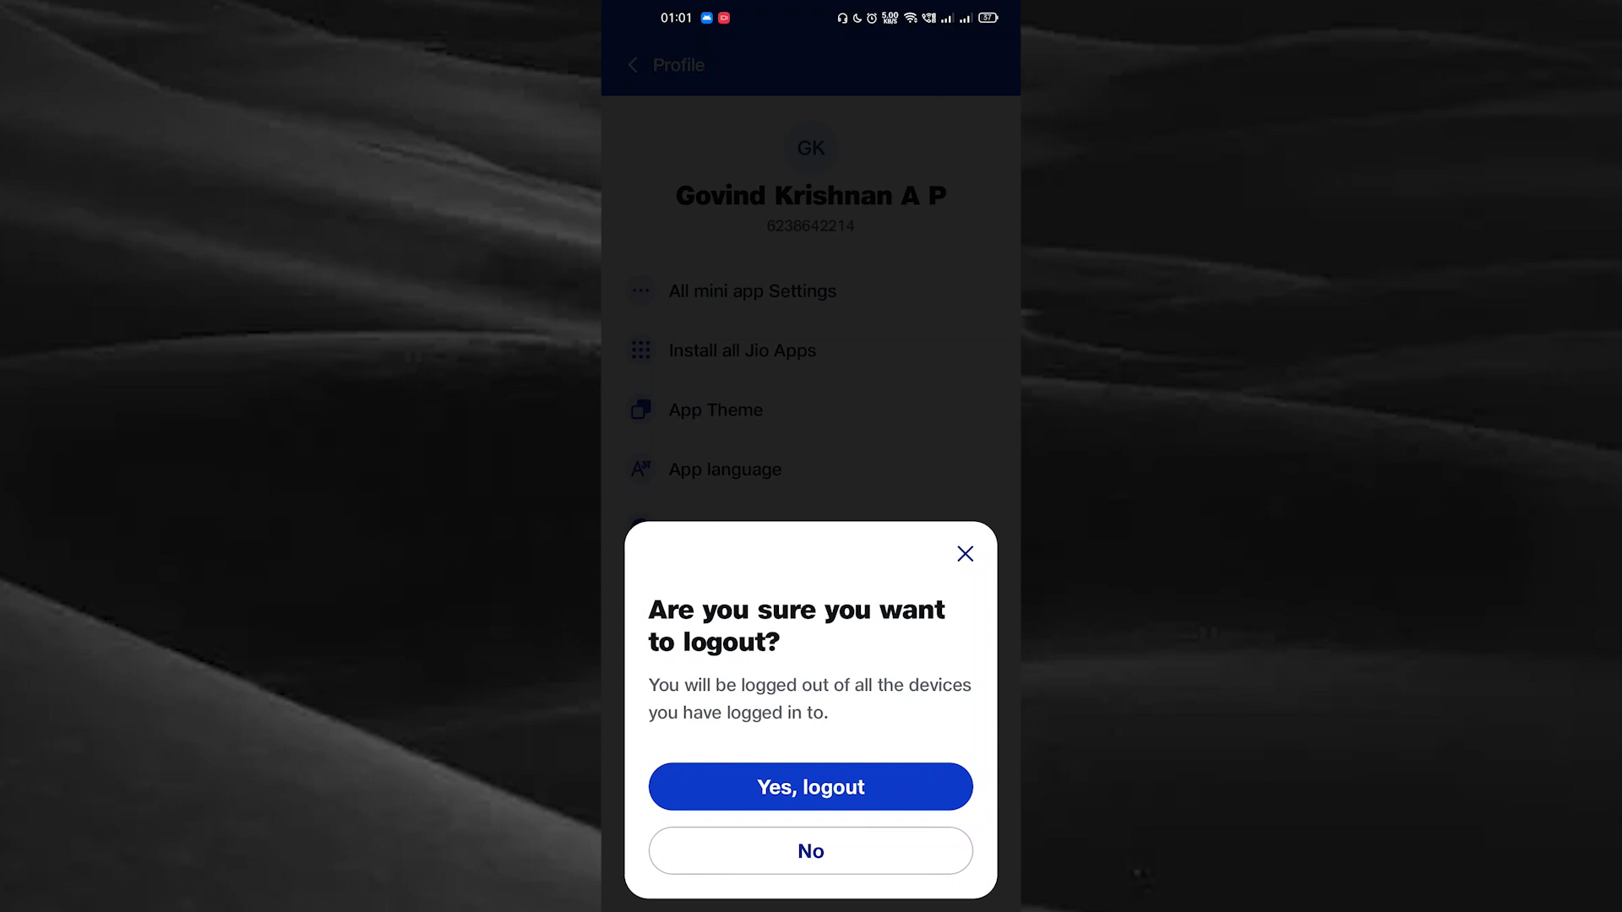